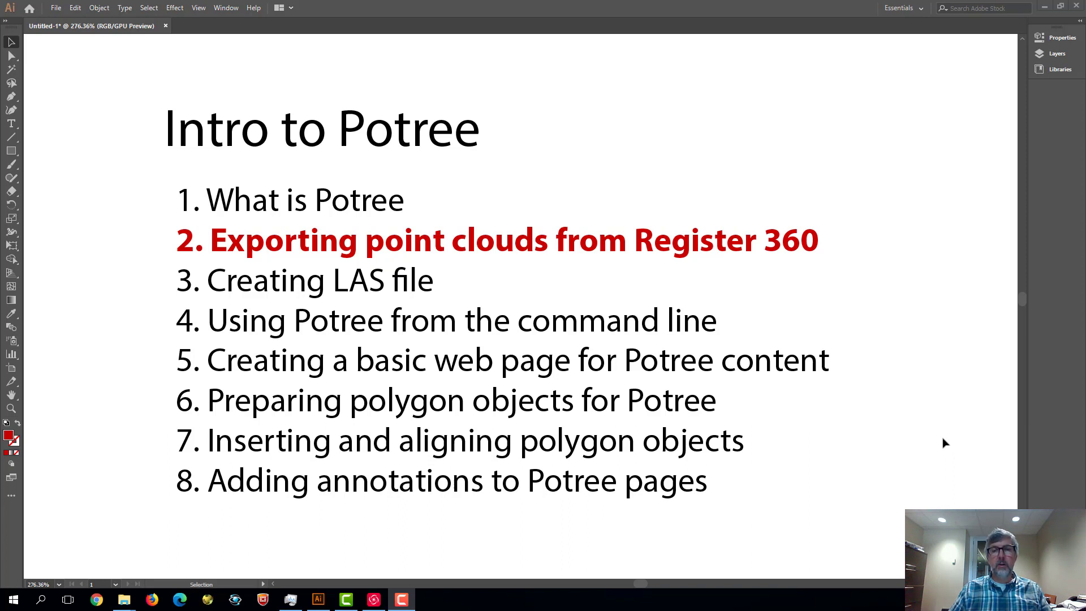
- Switch from Illustrator to the letcher2 registration project in Cyclone REGISTER 360
key("alt+Tab")
key("alt+Tab")
key("alt+Tab")
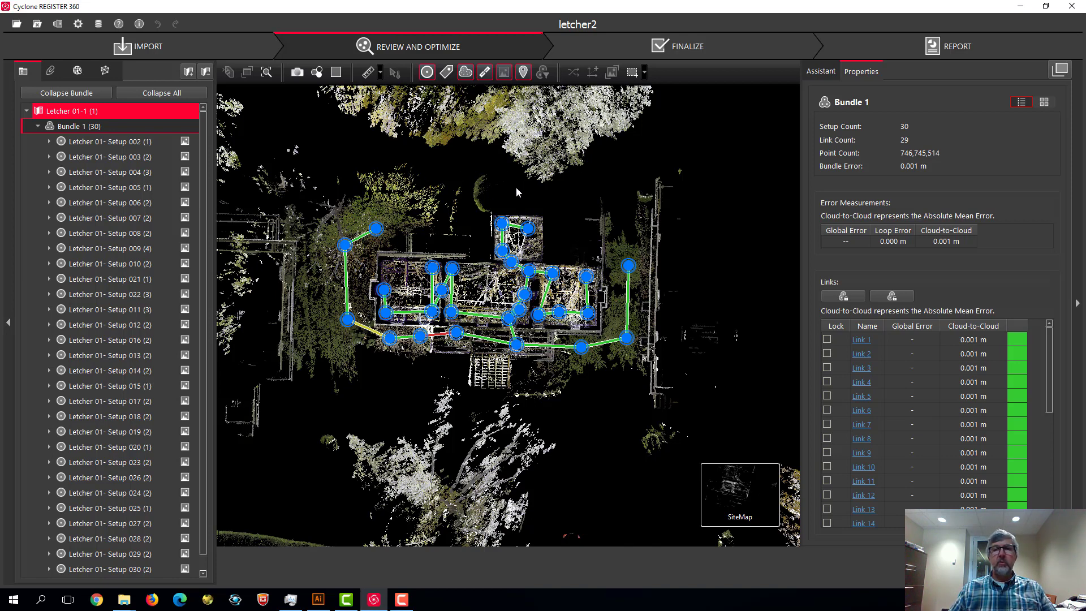
- Pan and zoom the SiteMap to centre on the house
left_click_drag(516, 187, 570, 235)
scroll(569, 226, "down", 3)
scroll(569, 229, "down", 2)
left_click_drag(633, 224, 589, 182)
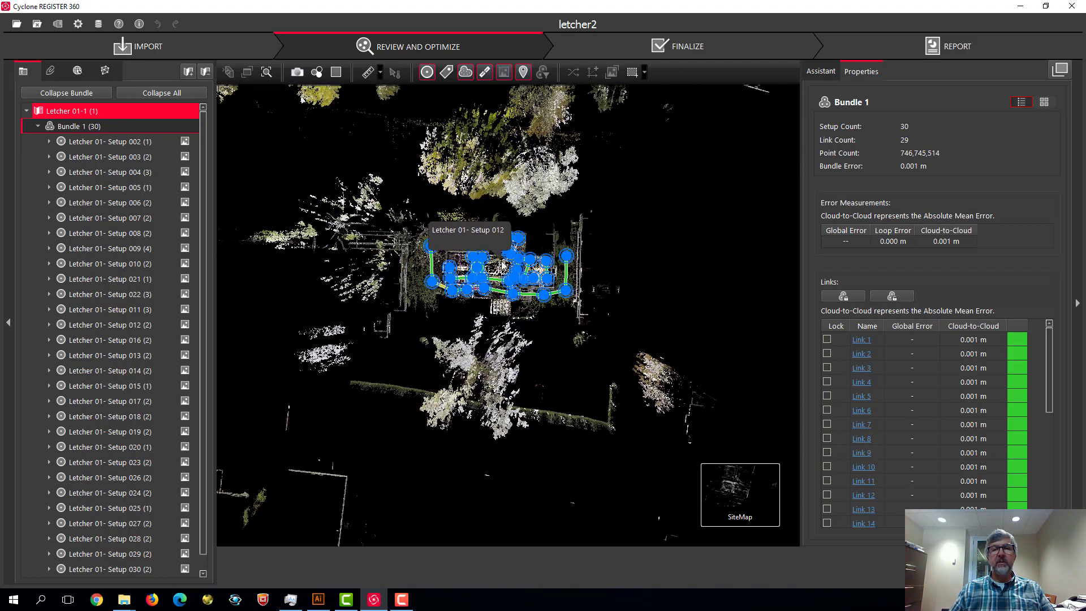
scroll(498, 267, "up", 3)
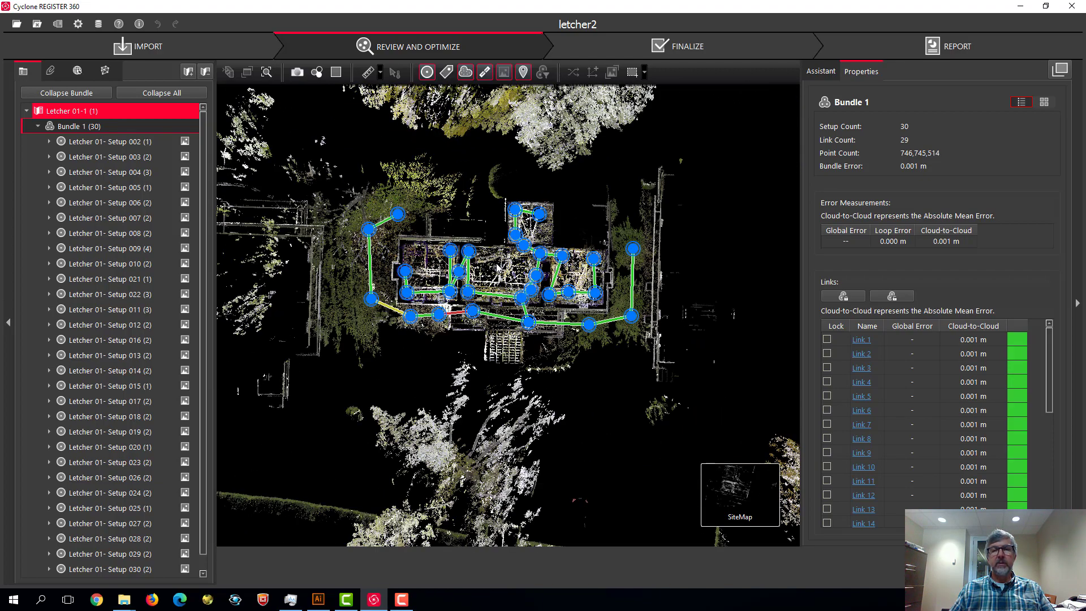
scroll(497, 267, "up", 2)
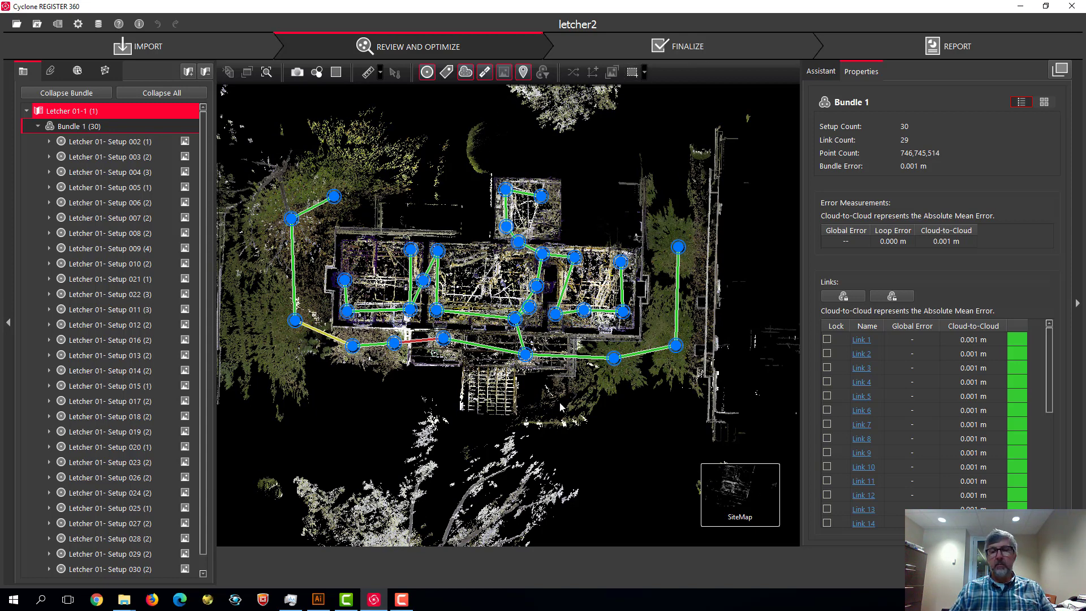
- Show the Bundle Cloud in 3-D and orbit to an oblique view of the house
mouse_move(731, 500)
left_click(669, 490)
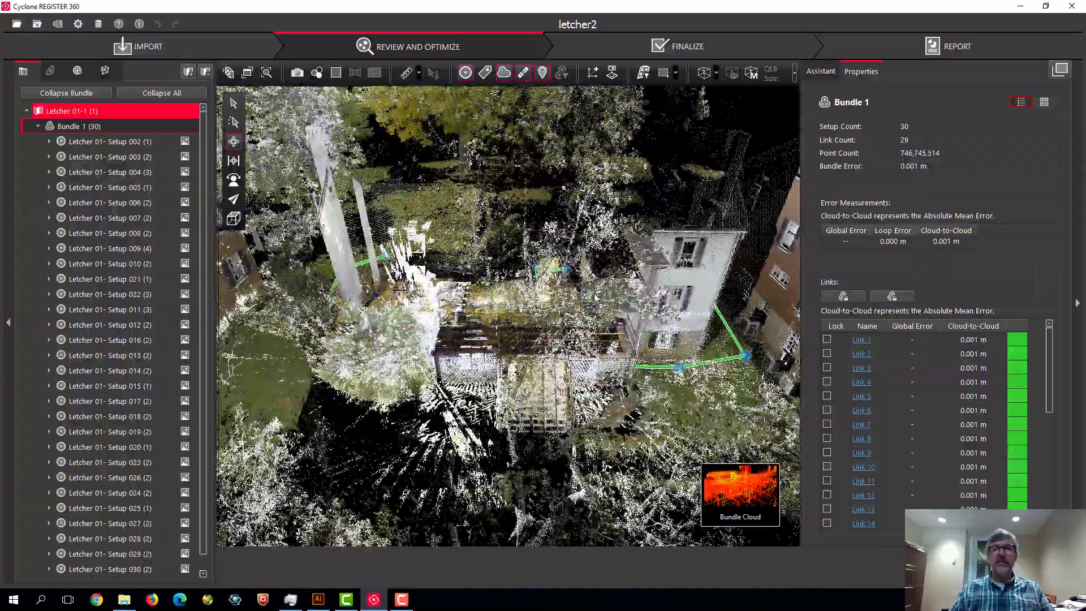
left_click_drag(569, 304, 605, 172)
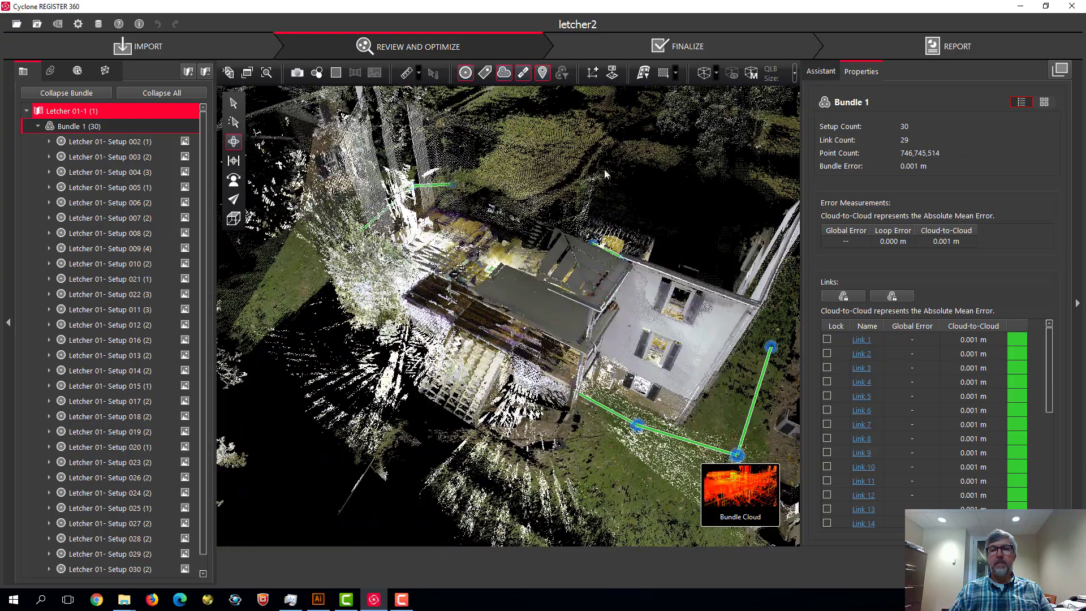
- In the Limit Box Manager, set house2 Active and Visible with Export left checked
left_click(751, 74)
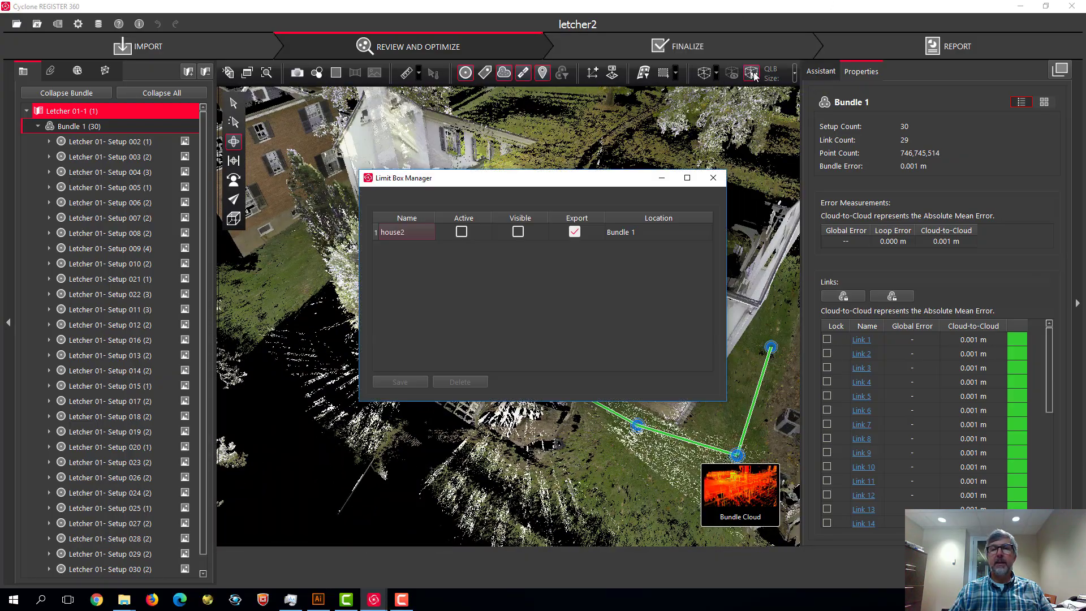
left_click_drag(600, 179, 723, 231)
left_click(591, 281)
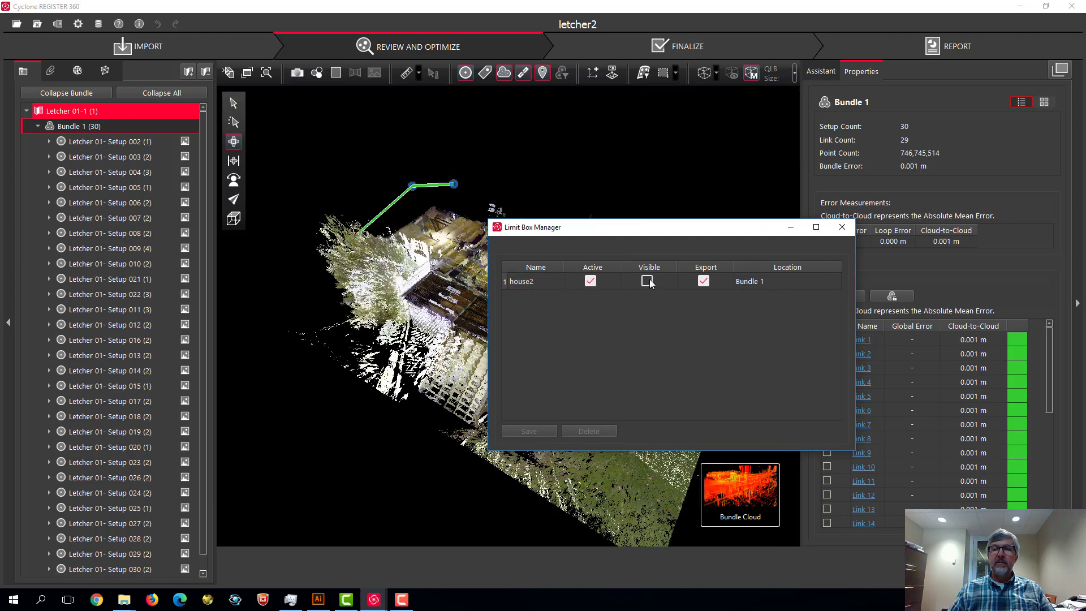
left_click(647, 281)
left_click_drag(681, 229, 801, 168)
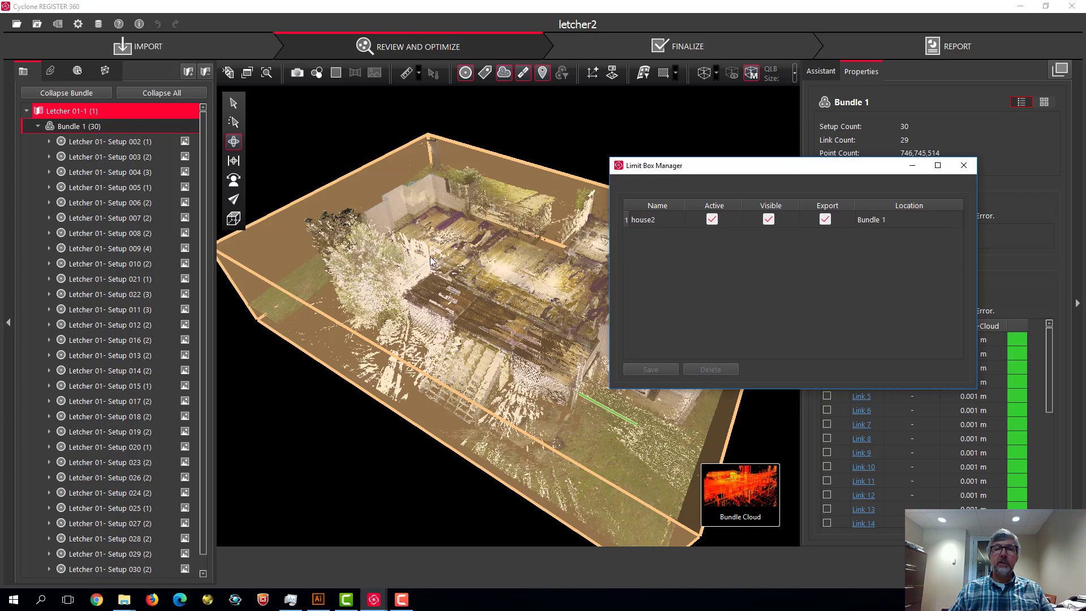
left_click_drag(735, 170, 483, 161)
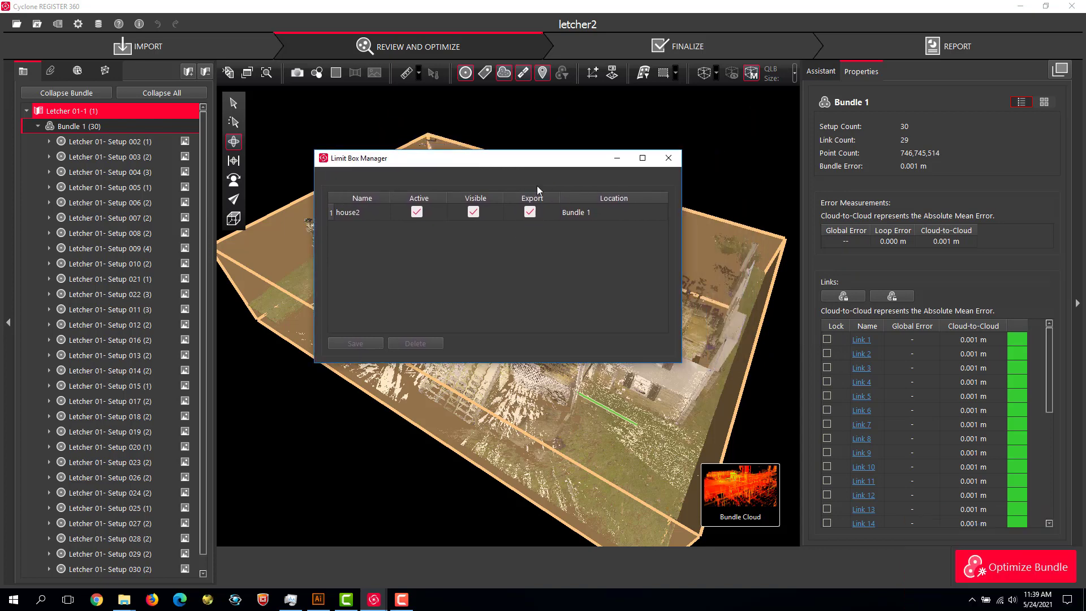
left_click_drag(541, 164, 549, 164)
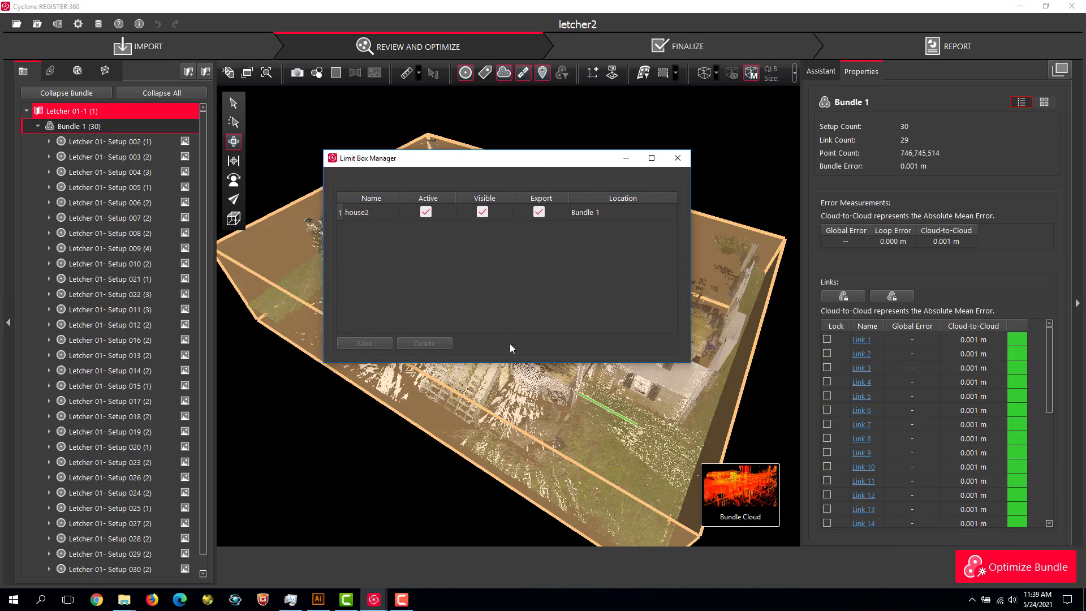
left_click_drag(502, 160, 547, 145)
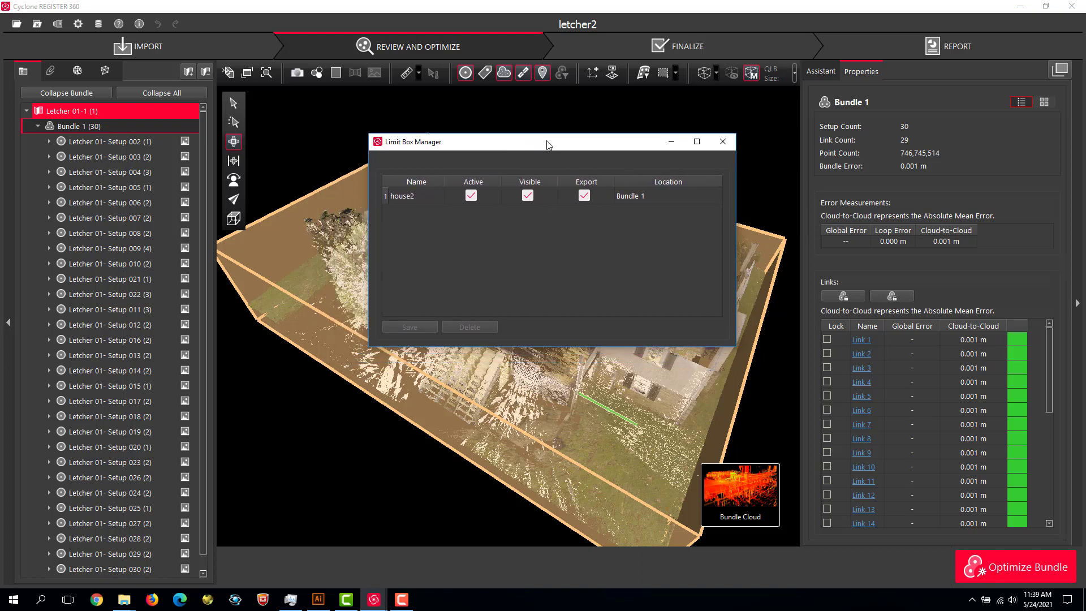
left_click_drag(547, 145, 500, 160)
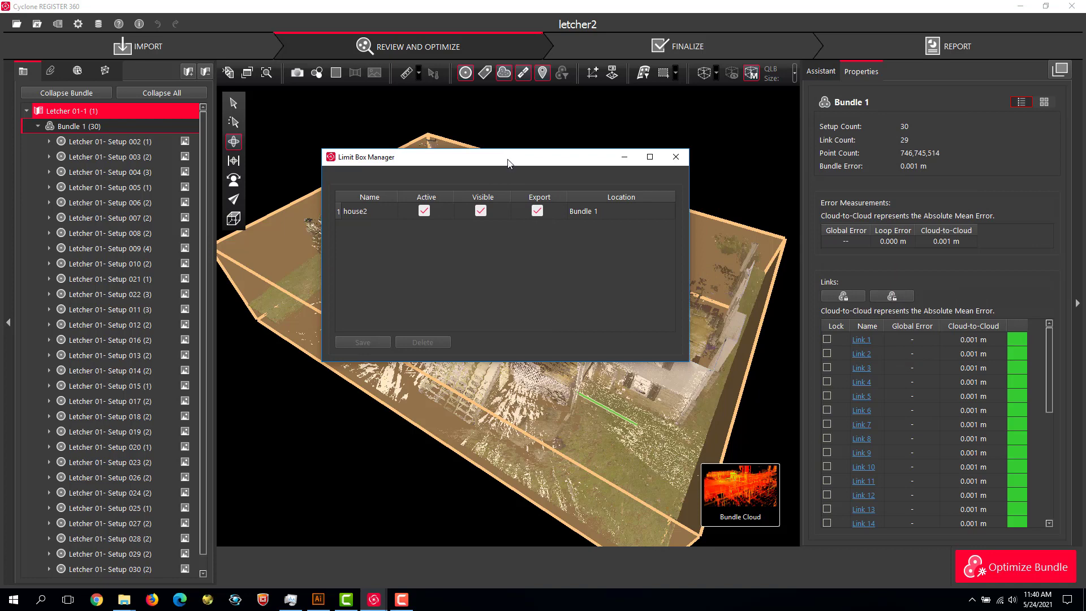
left_click_drag(623, 164, 633, 150)
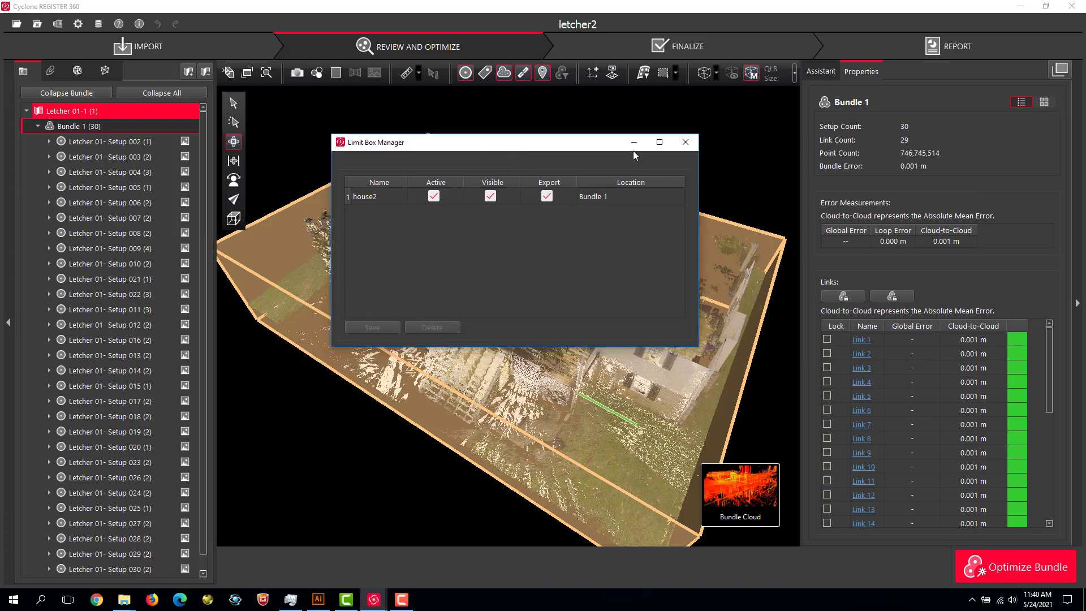
- Close the Limit Box Manager, orbit the clipped house, and go to the Finalize stage
left_click(686, 143)
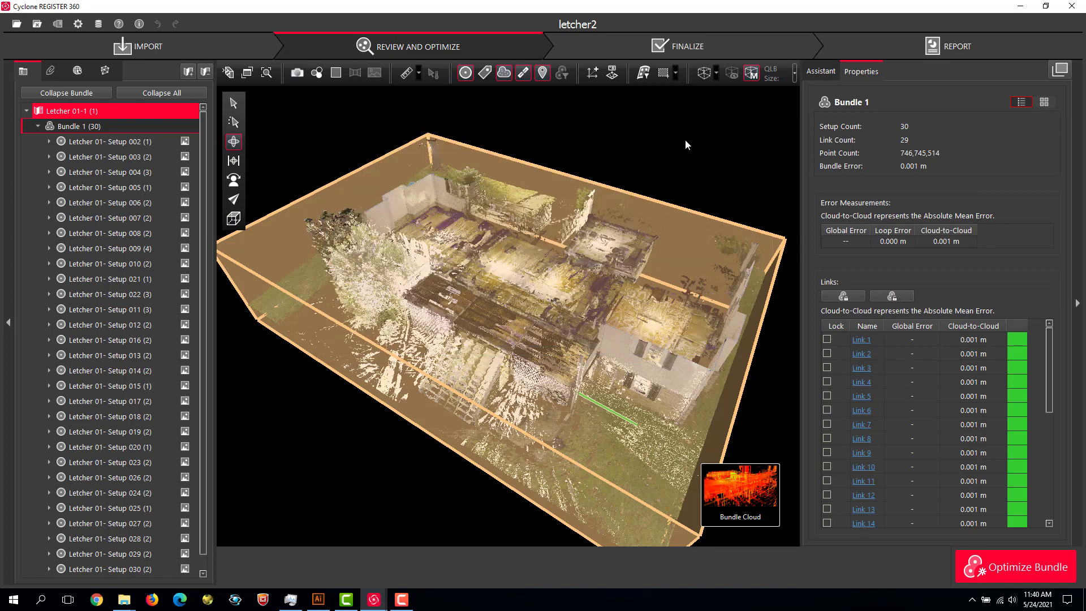
left_click_drag(611, 177, 552, 221)
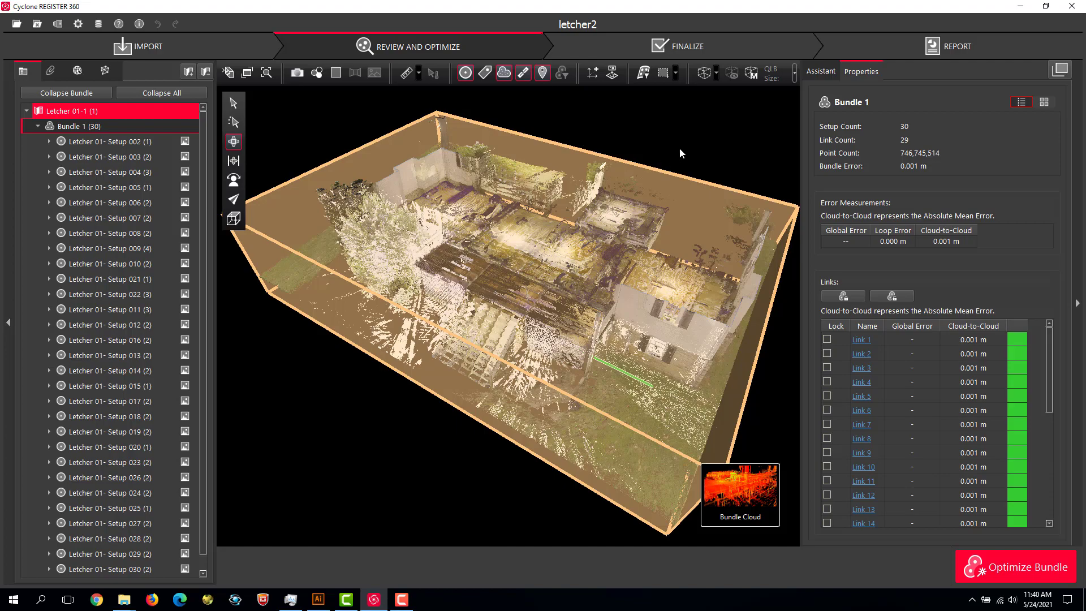
left_click(677, 43)
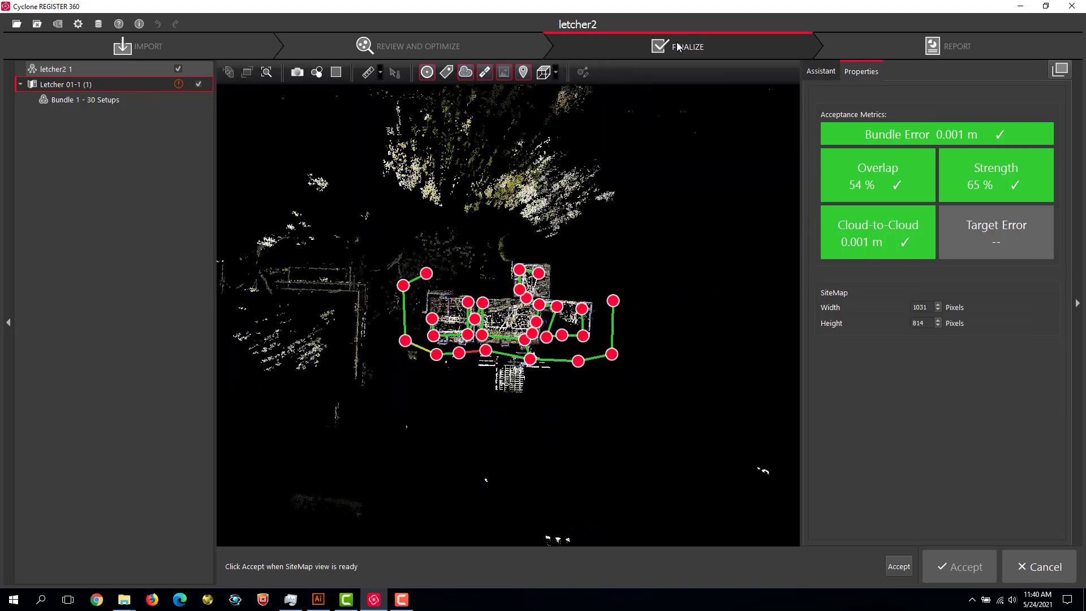
- Capture the SiteMap image and accept the registration
left_click(899, 567)
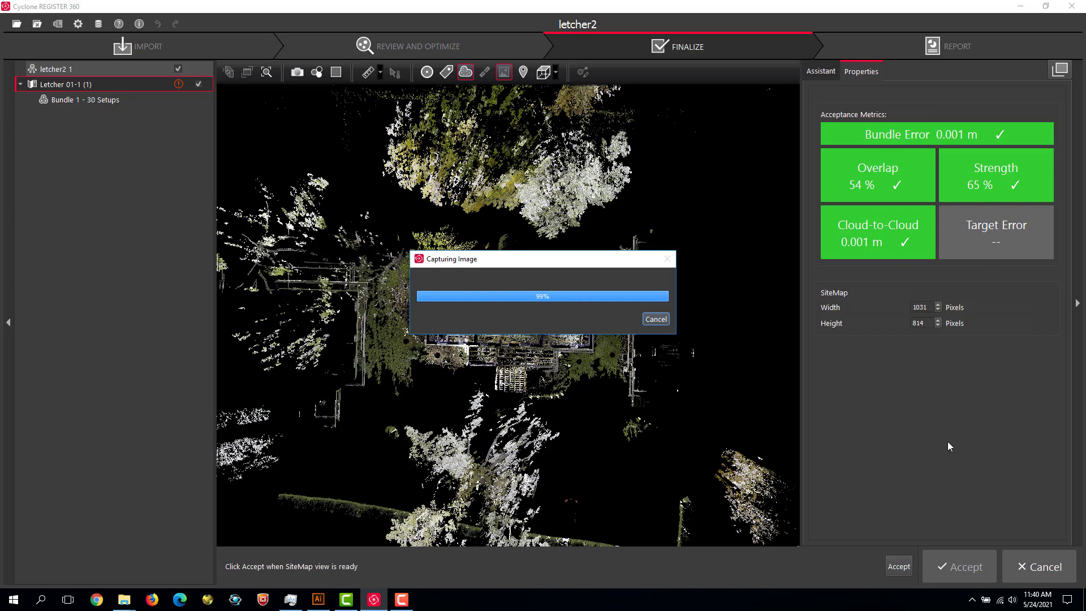
left_click(955, 567)
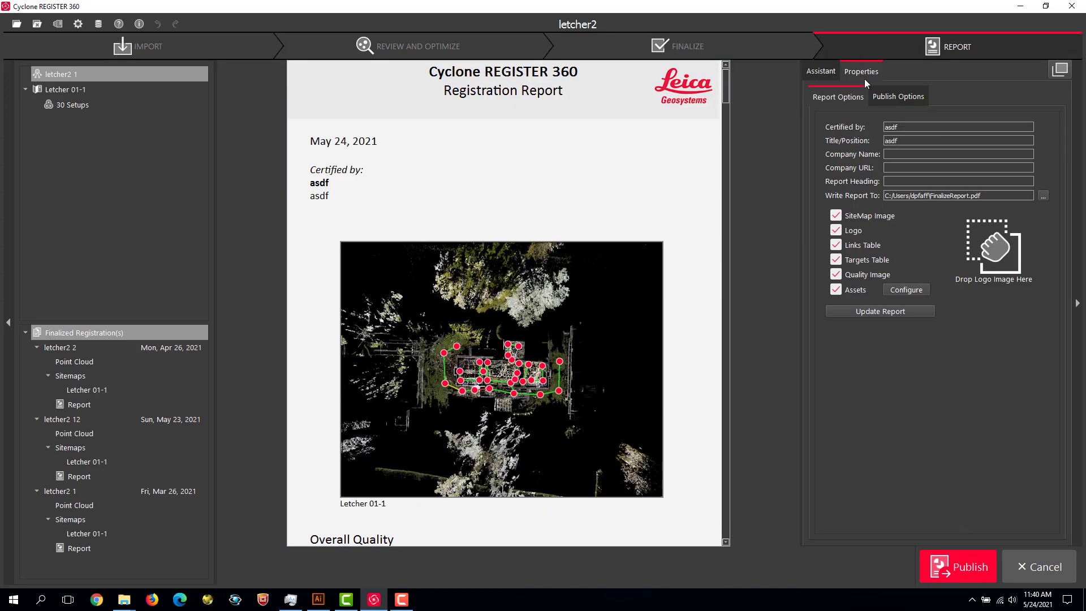
- Uncheck SiteMap Image, Logo, Links Table, Targets Table, Quality Image and Assets, then review included assets
left_click(835, 216)
left_click(835, 230)
left_click(835, 245)
left_click(836, 260)
left_click(836, 275)
left_click(835, 289)
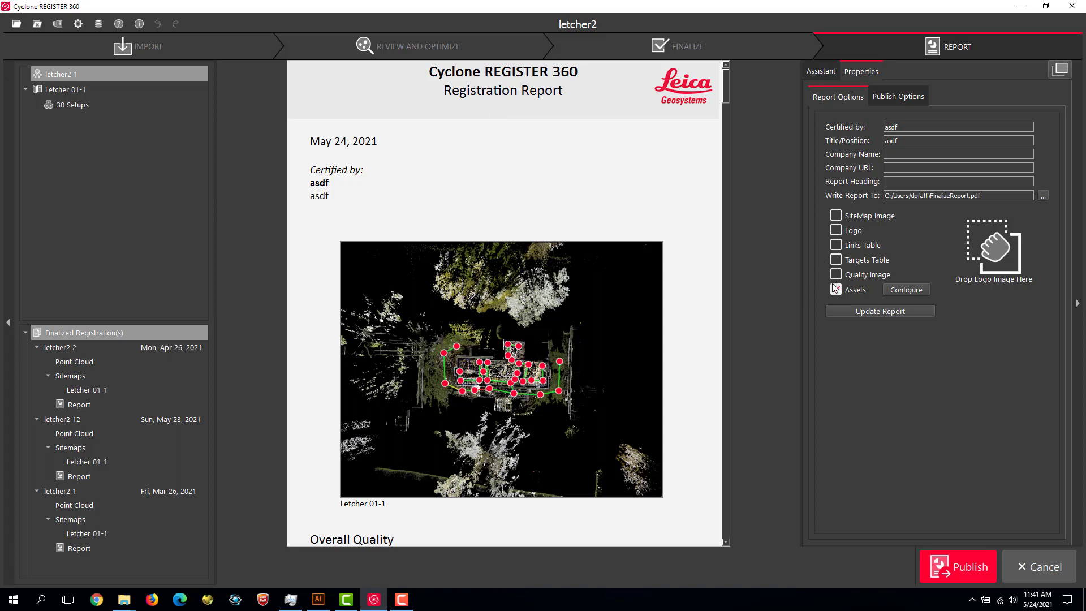
left_click(903, 288)
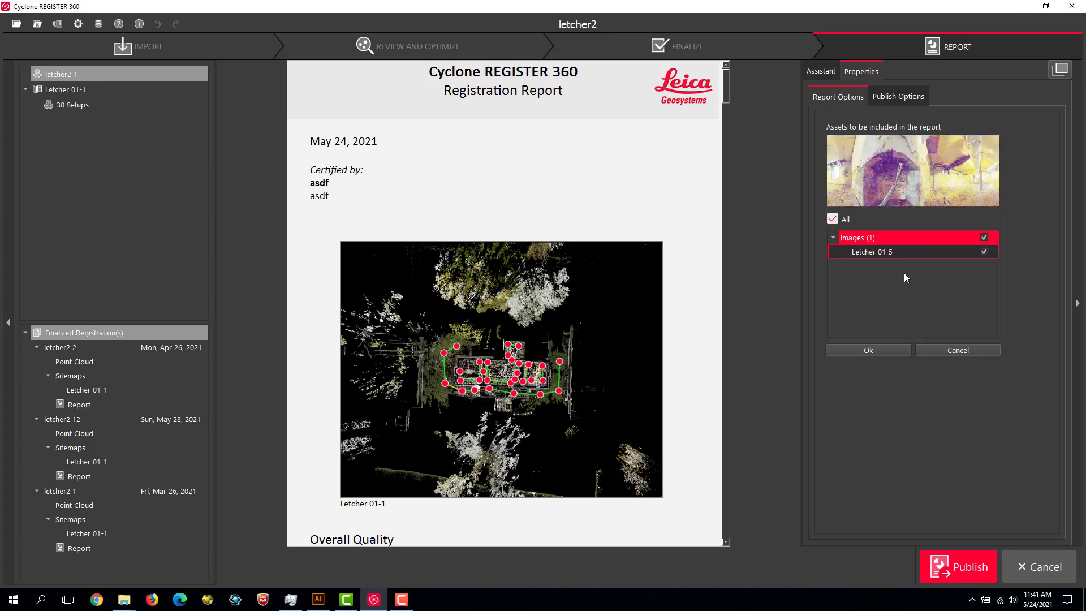
- Show the Publish Options list of export formats for the report
left_click(895, 98)
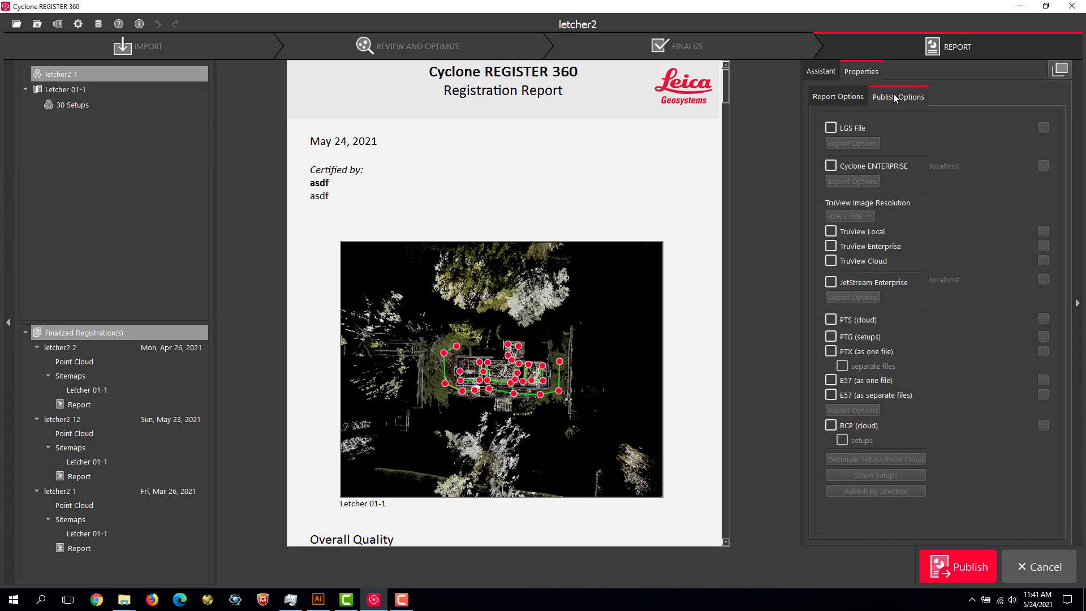
- Tick E57 (as one file) and save it as letcher2 1.e57 in D:\export_test\test
left_click(829, 378)
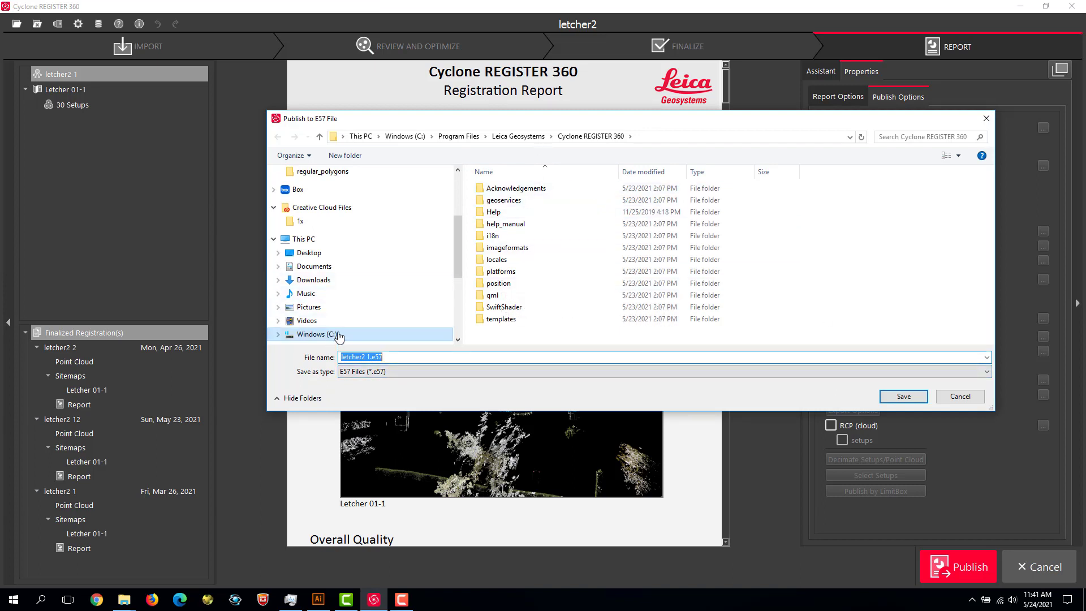
left_click_drag(456, 245, 456, 260)
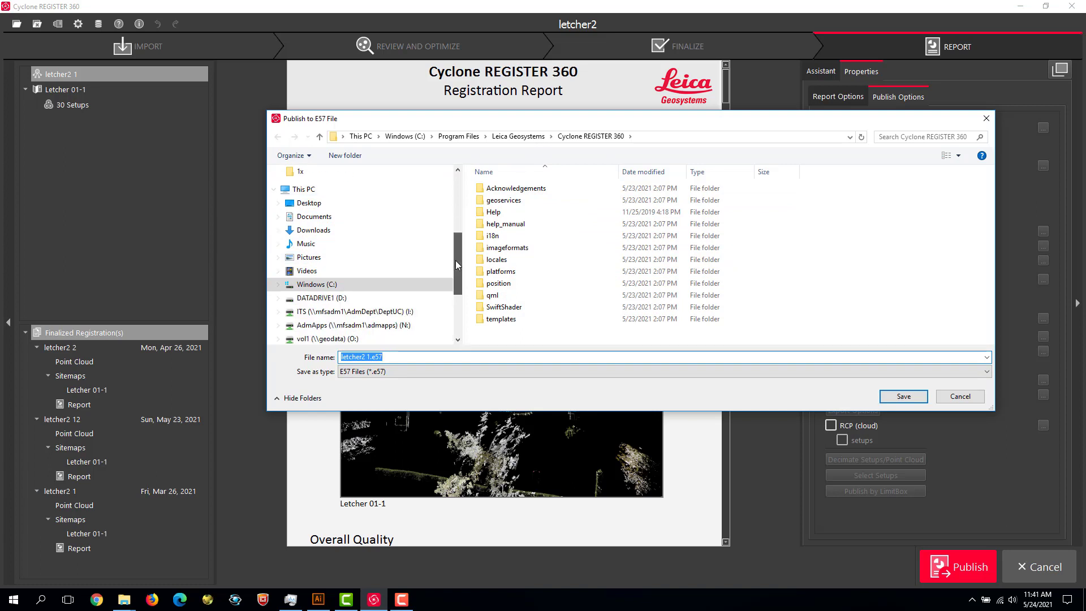
left_click(366, 299)
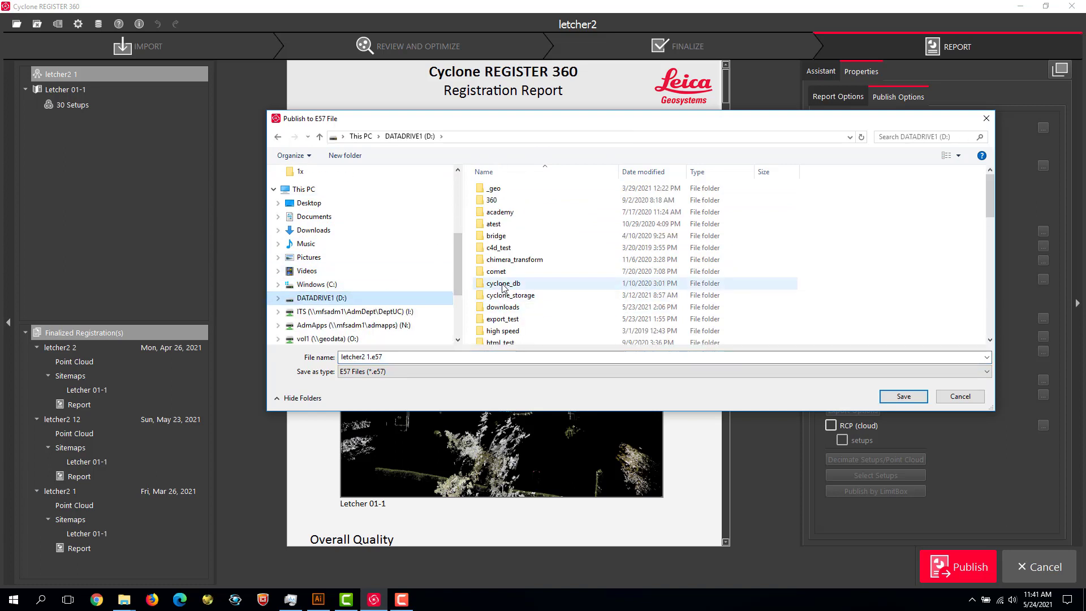
double_click(502, 318)
double_click(620, 207)
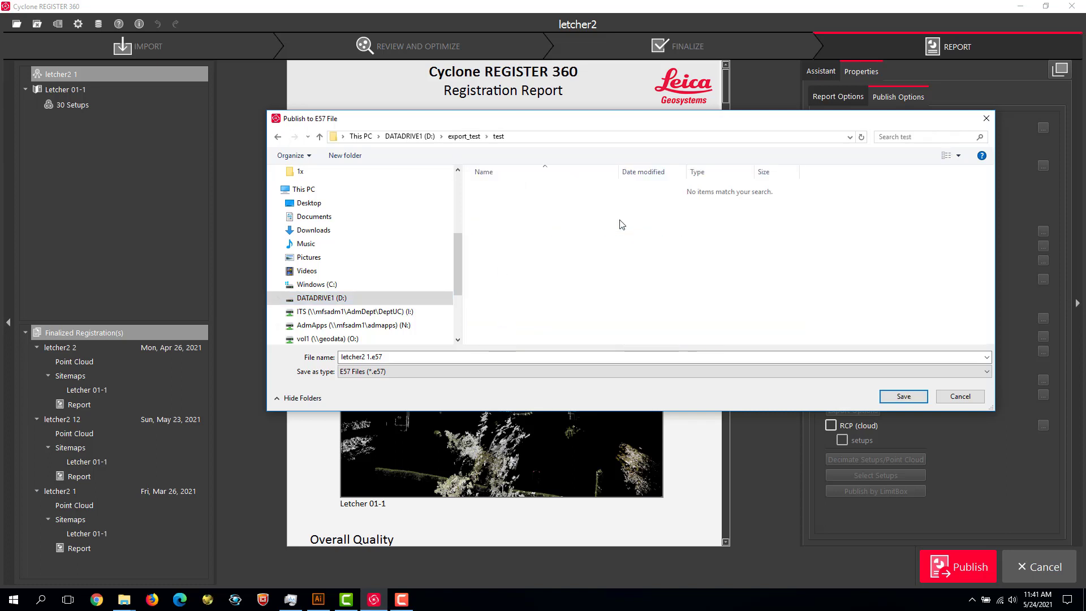
left_click(370, 357)
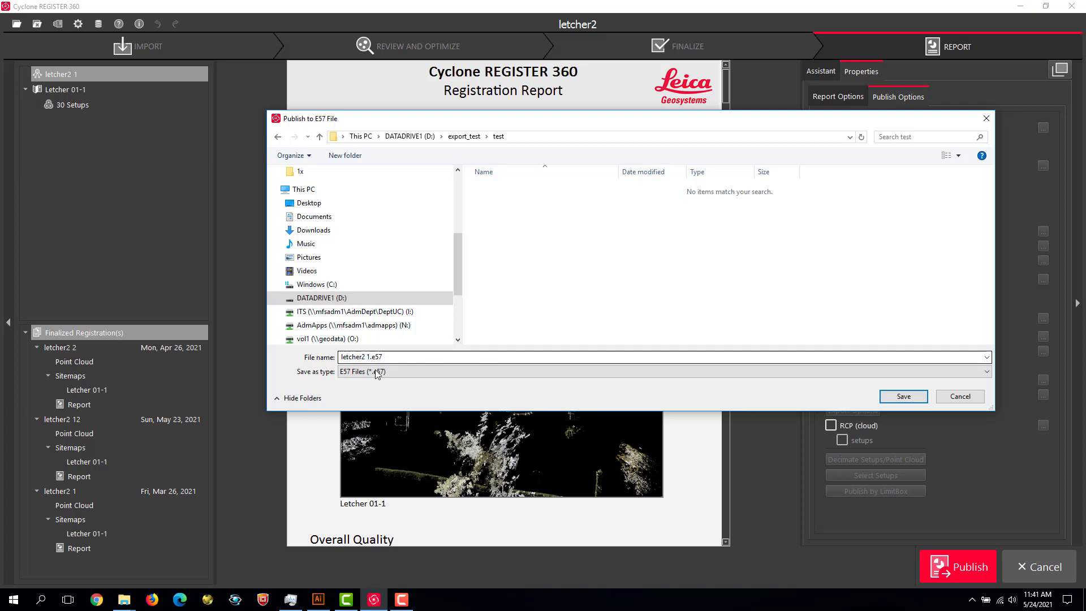
left_click(899, 398)
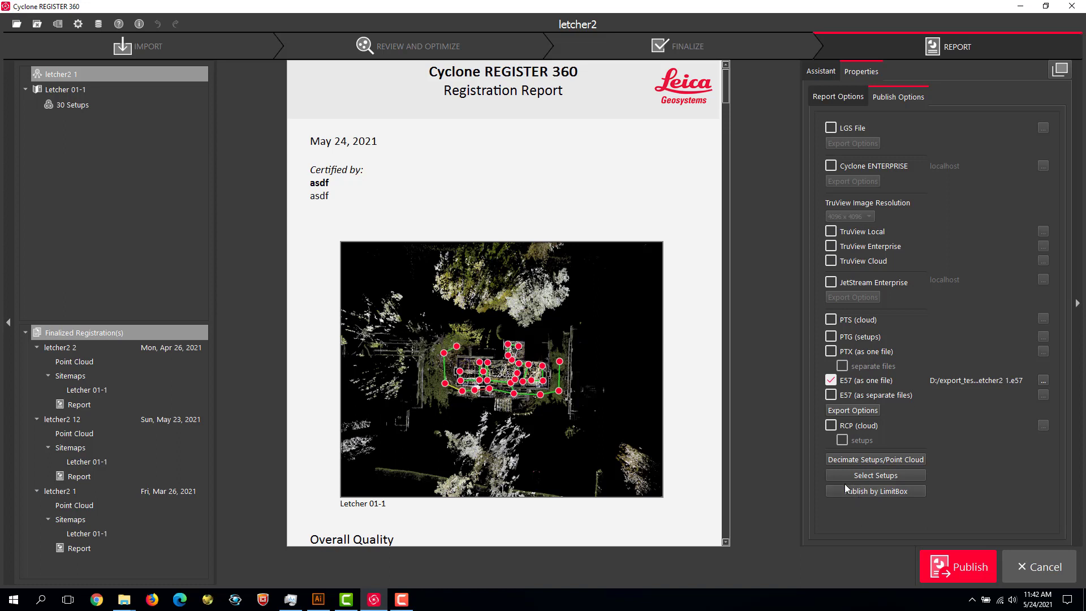
- Publish by limit box with only house2 marked for export
left_click(853, 491)
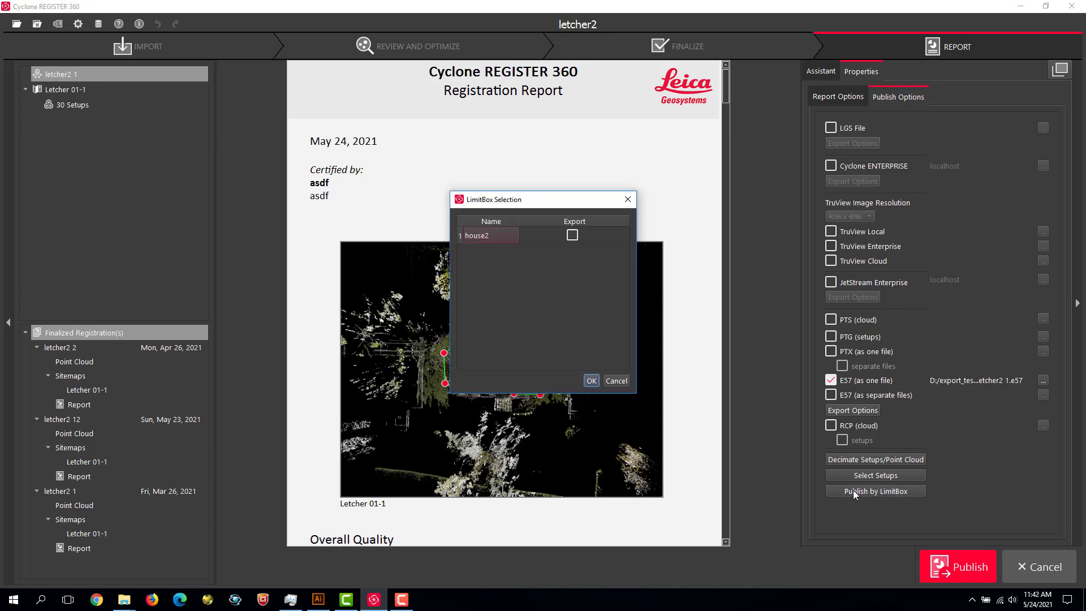
left_click_drag(555, 199, 525, 155)
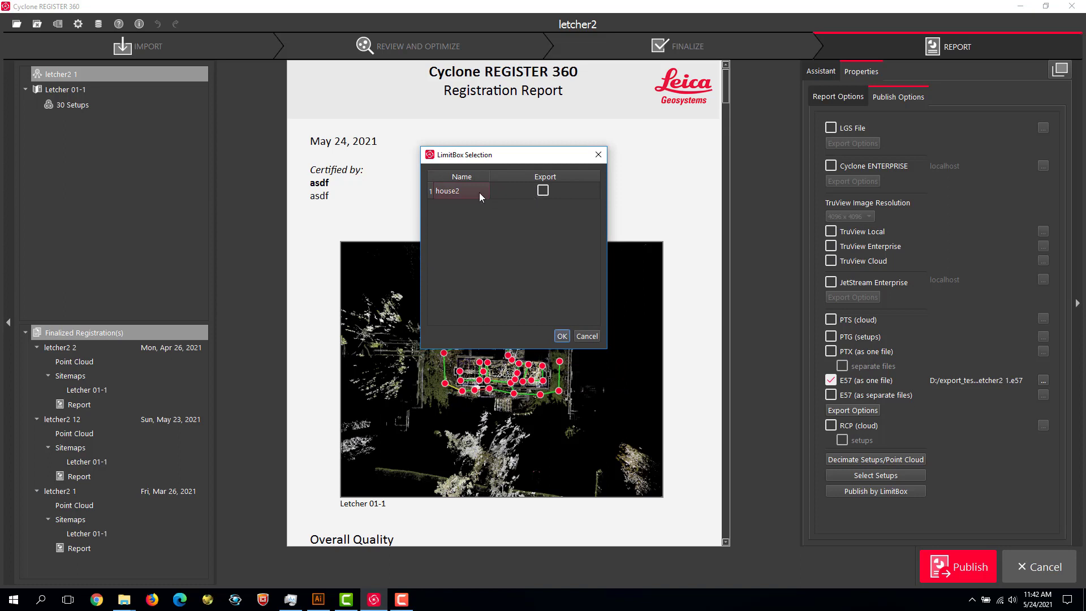
left_click(543, 191)
left_click(562, 336)
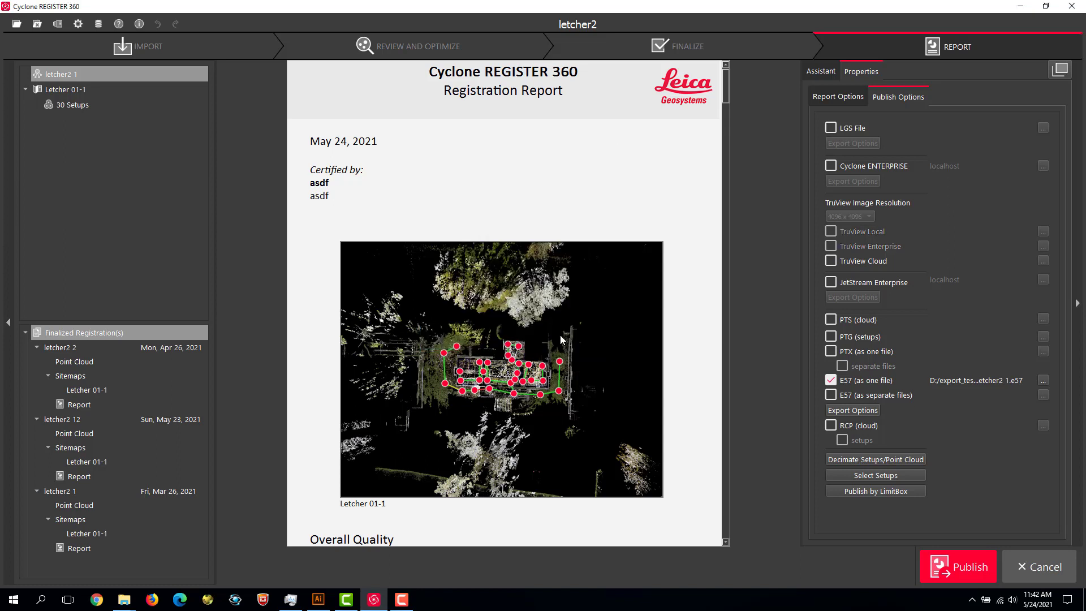
- Enable single point cloud reduction at 5 millimeter spacing
left_click(861, 460)
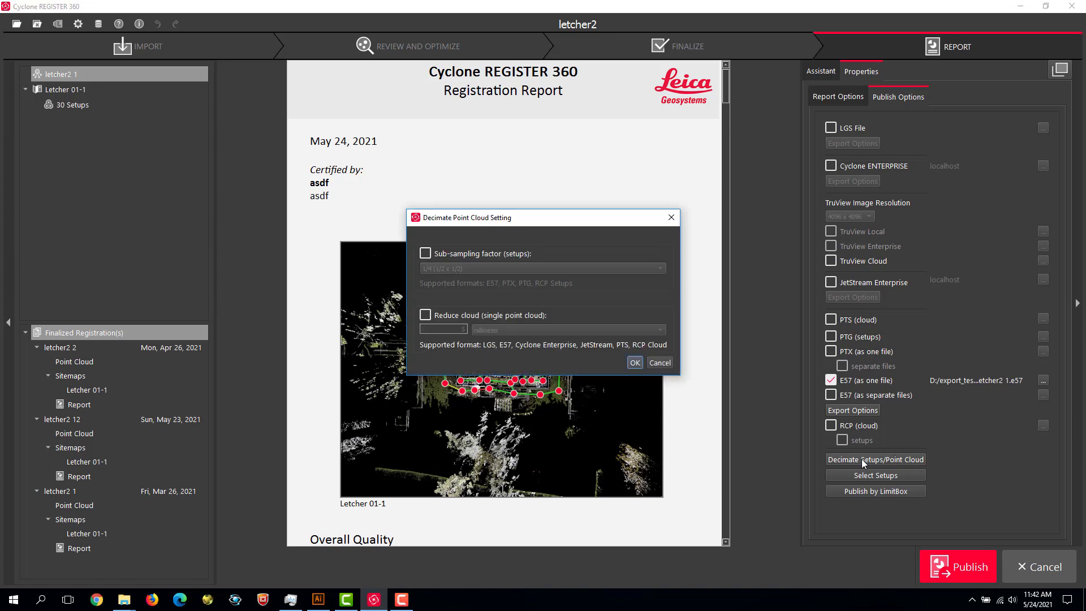
left_click_drag(496, 220, 507, 161)
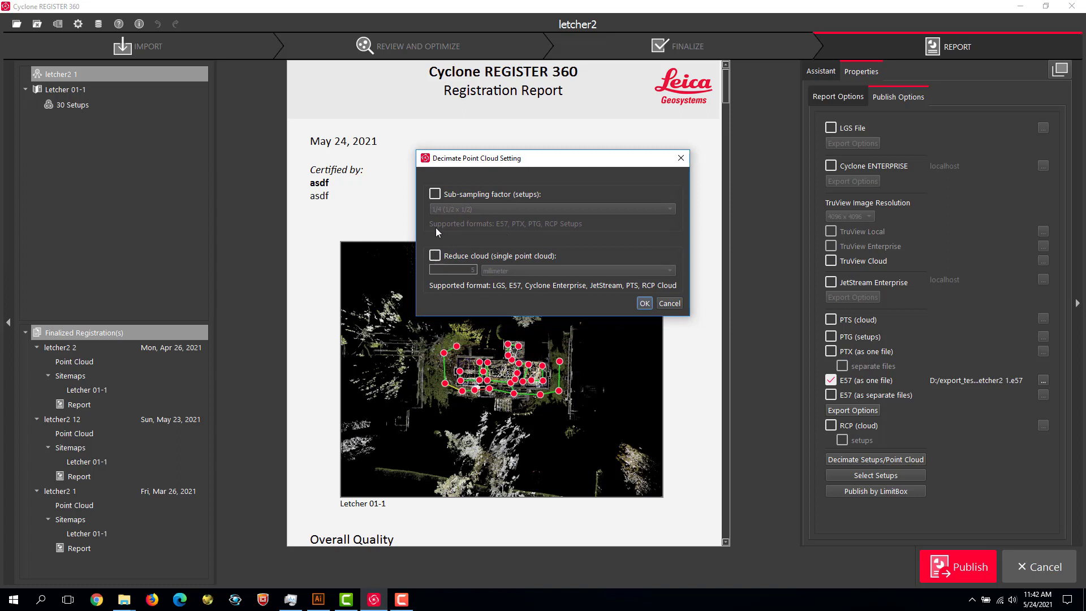
left_click_drag(453, 160, 443, 130)
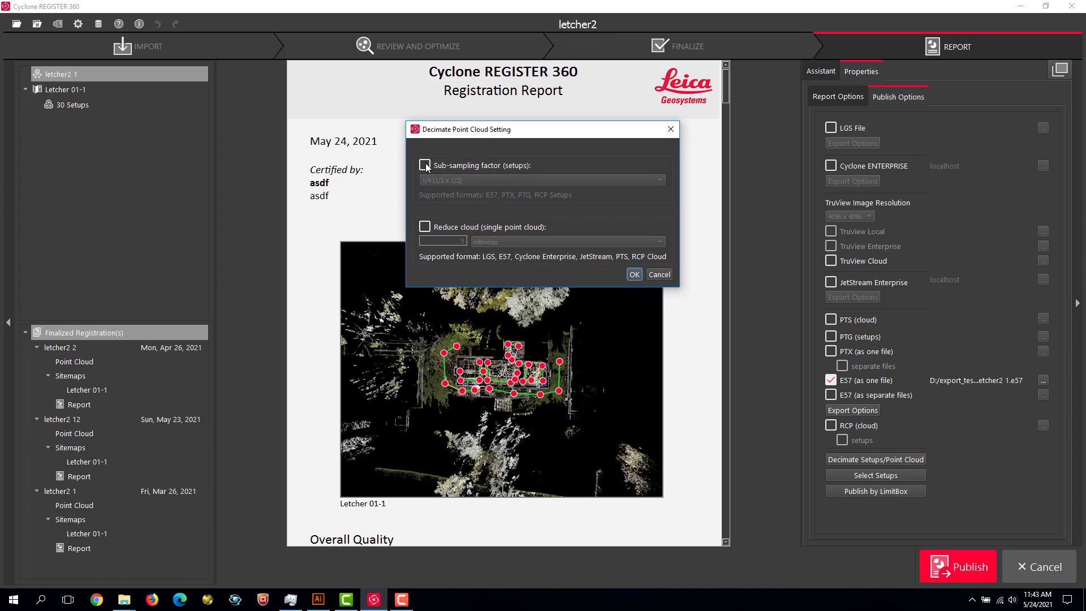
left_click(425, 228)
left_click(484, 243)
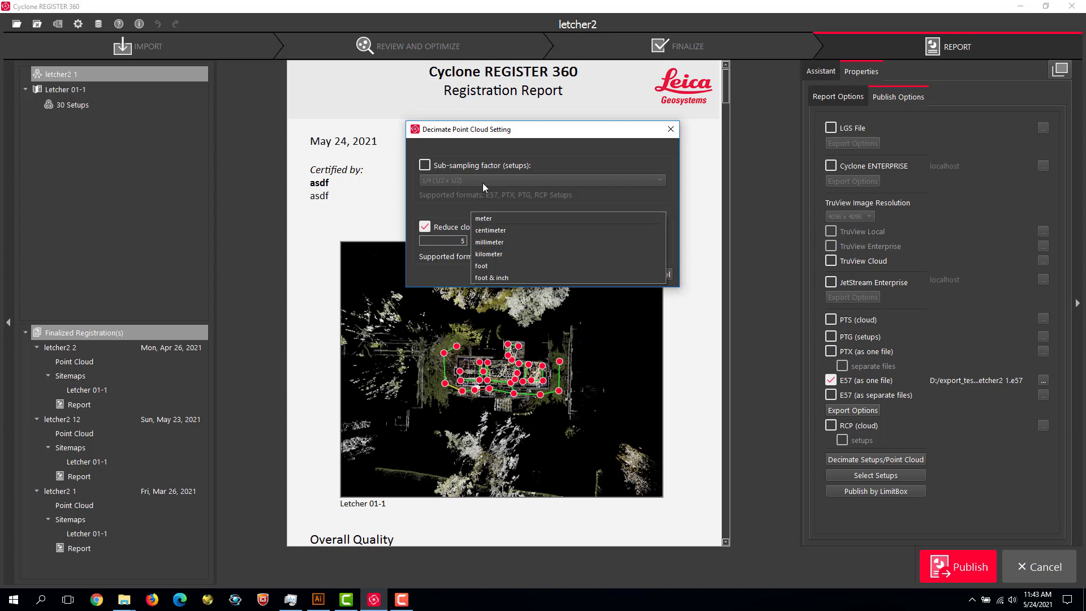
left_click(449, 240)
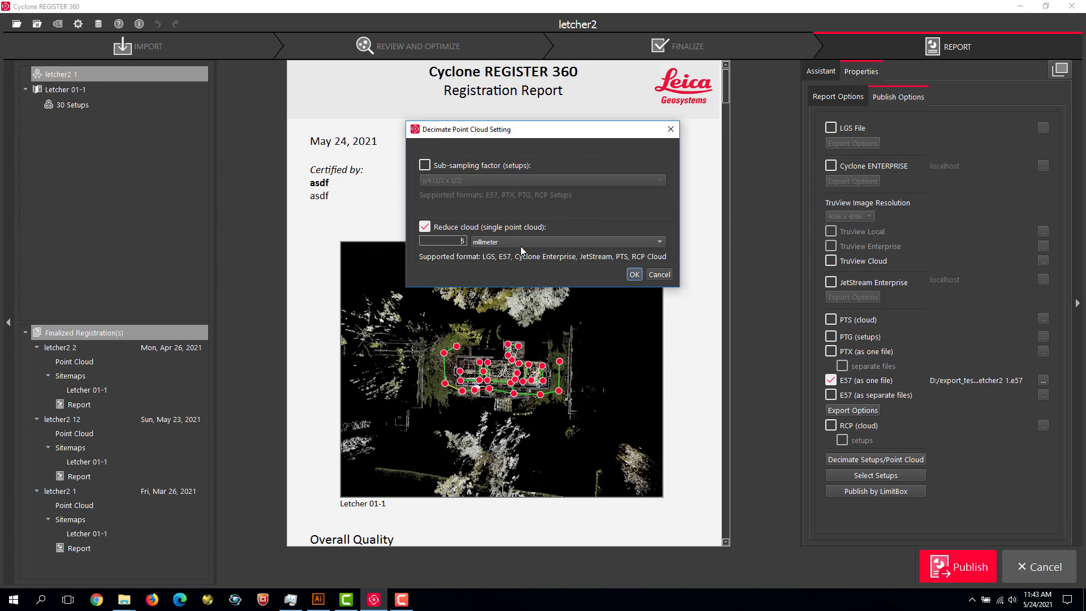
left_click(634, 274)
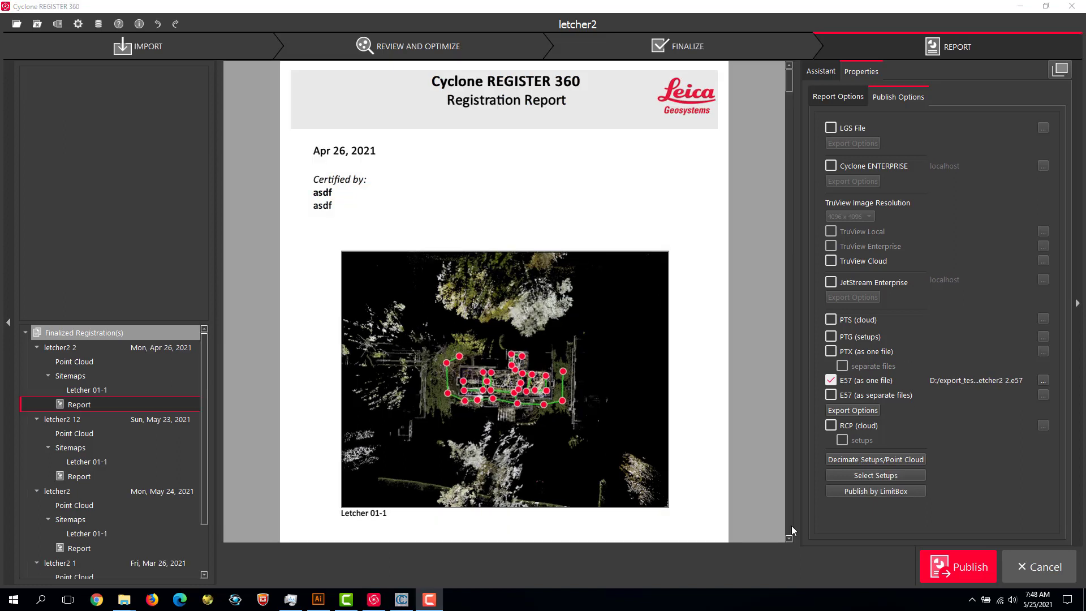
- Set the E57 export option to a single unstructured point cloud instead of separate setups
left_click(848, 410)
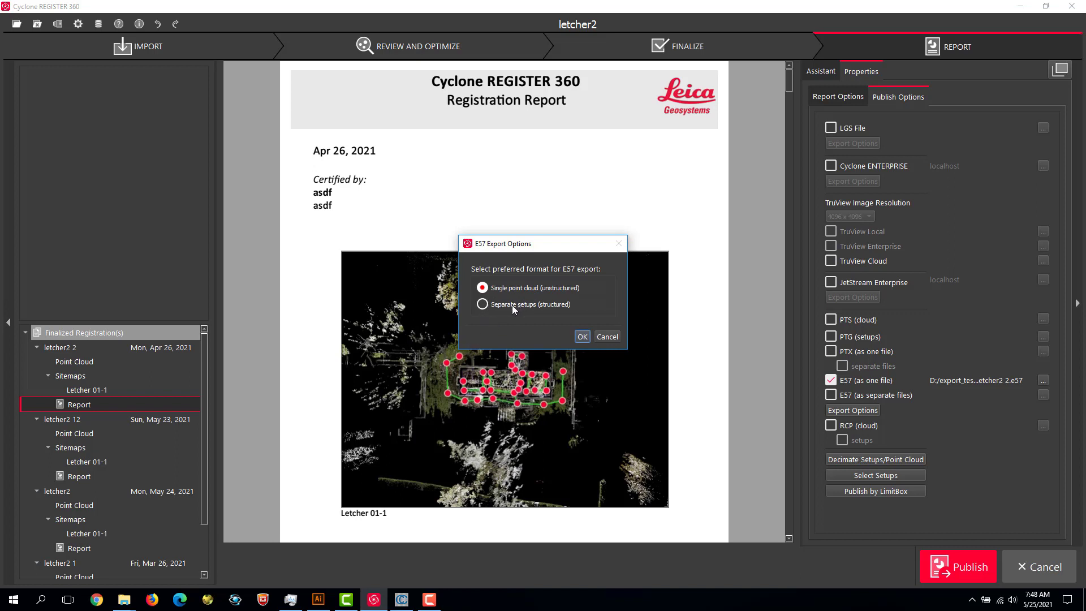
left_click(582, 336)
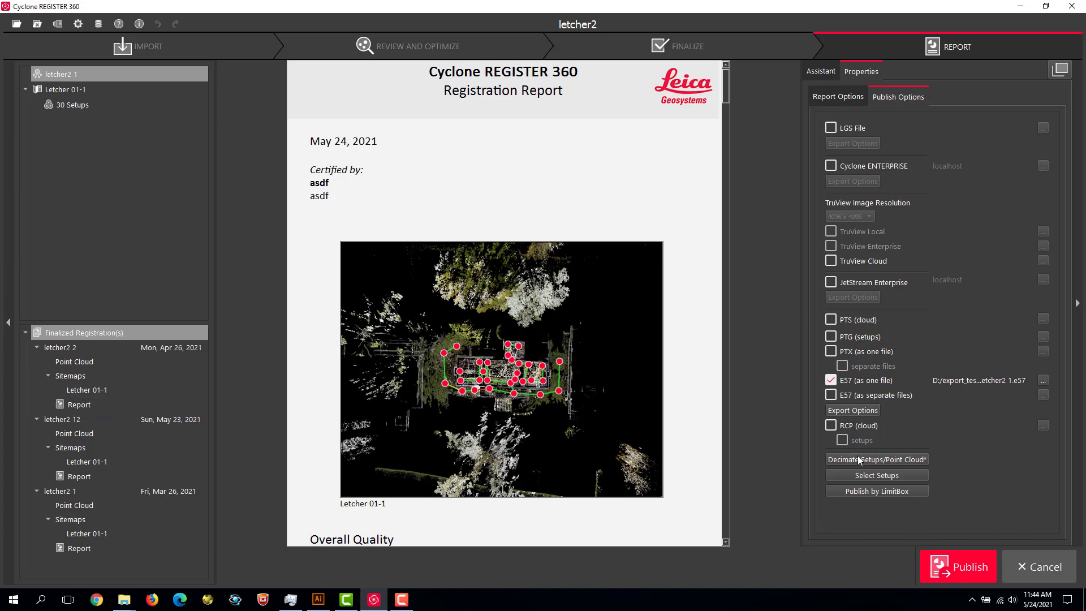
- Publish as a new registration named letcher2, regenerating the report when warned
left_click(957, 566)
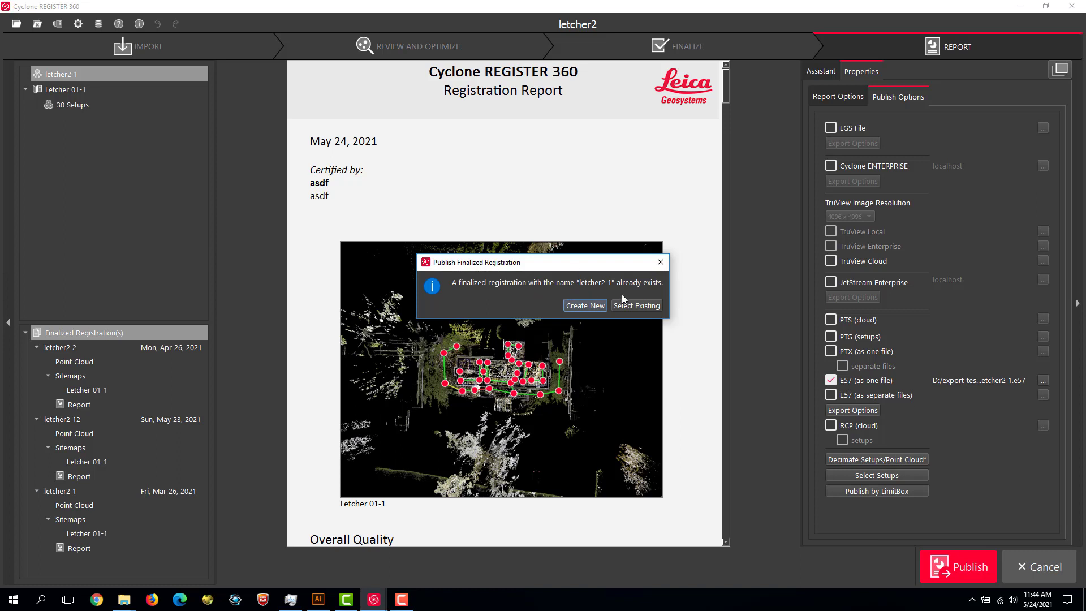
left_click(581, 306)
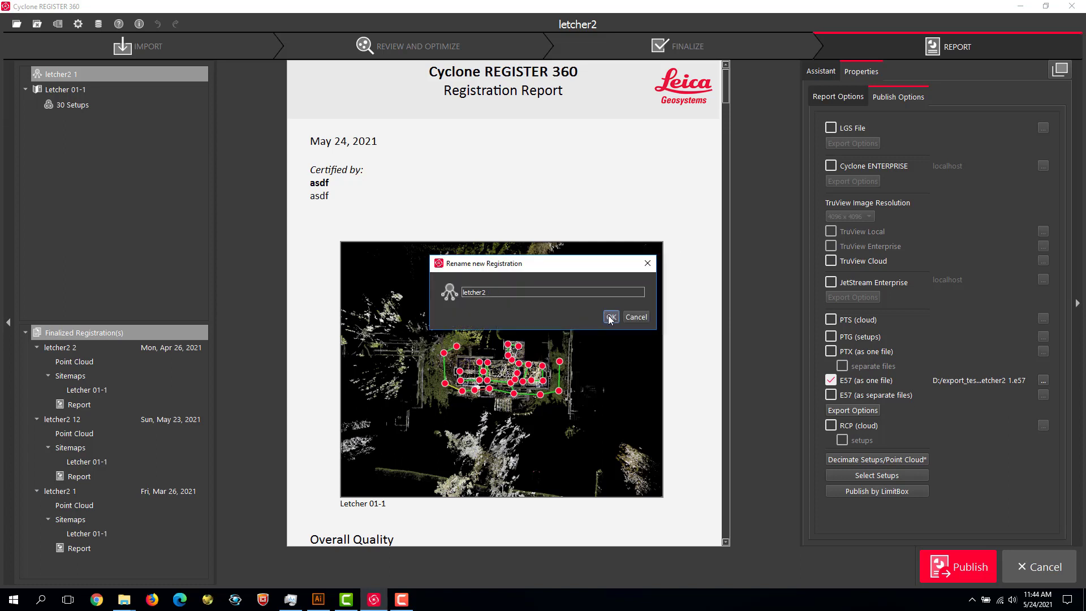
left_click(609, 316)
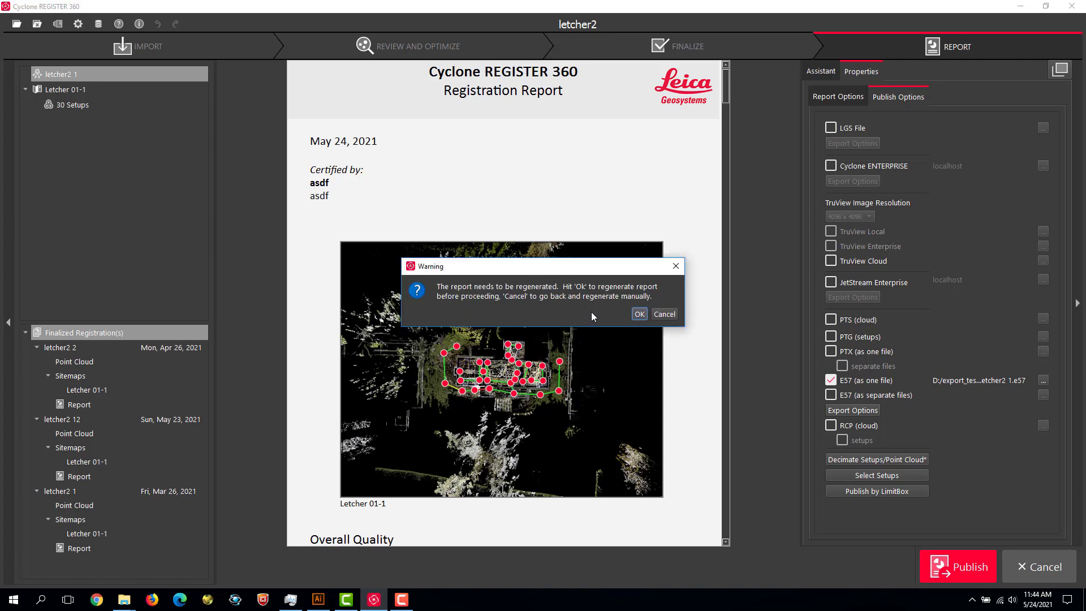
left_click(638, 313)
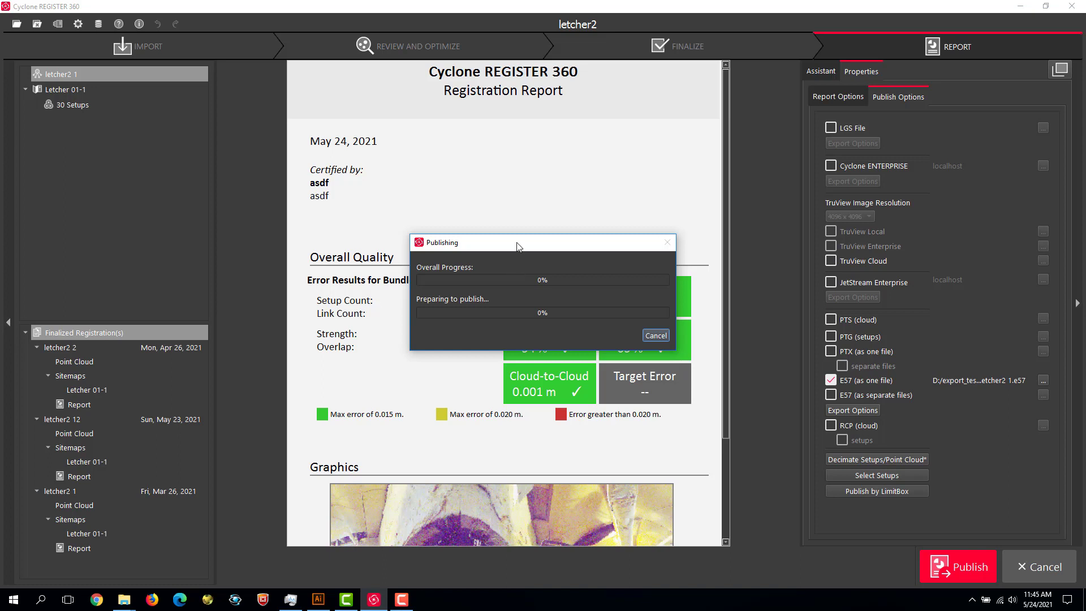
left_click_drag(517, 246, 521, 213)
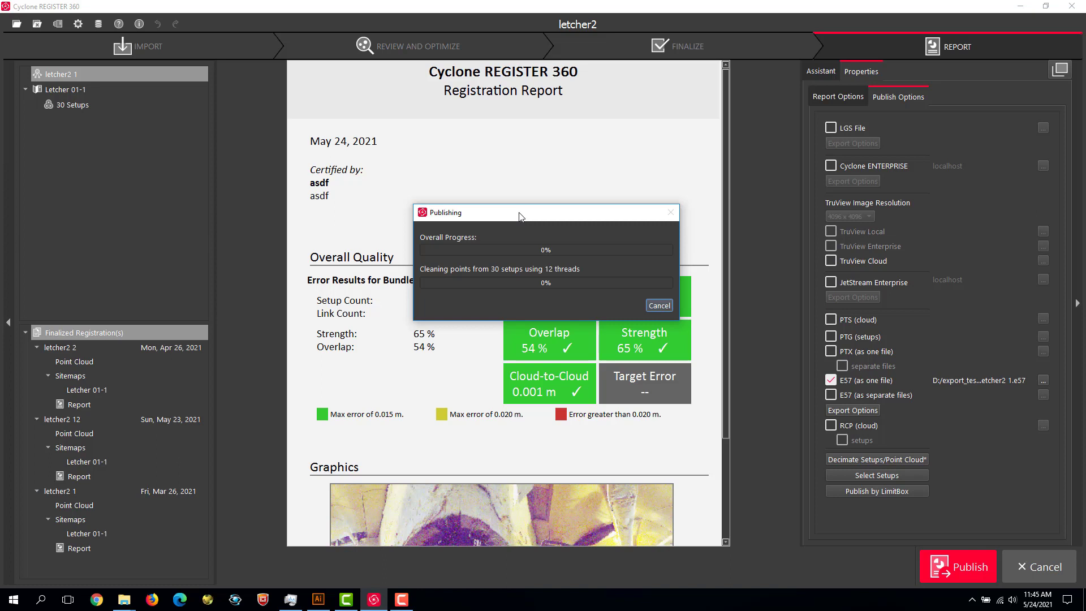
left_click_drag(521, 216, 541, 169)
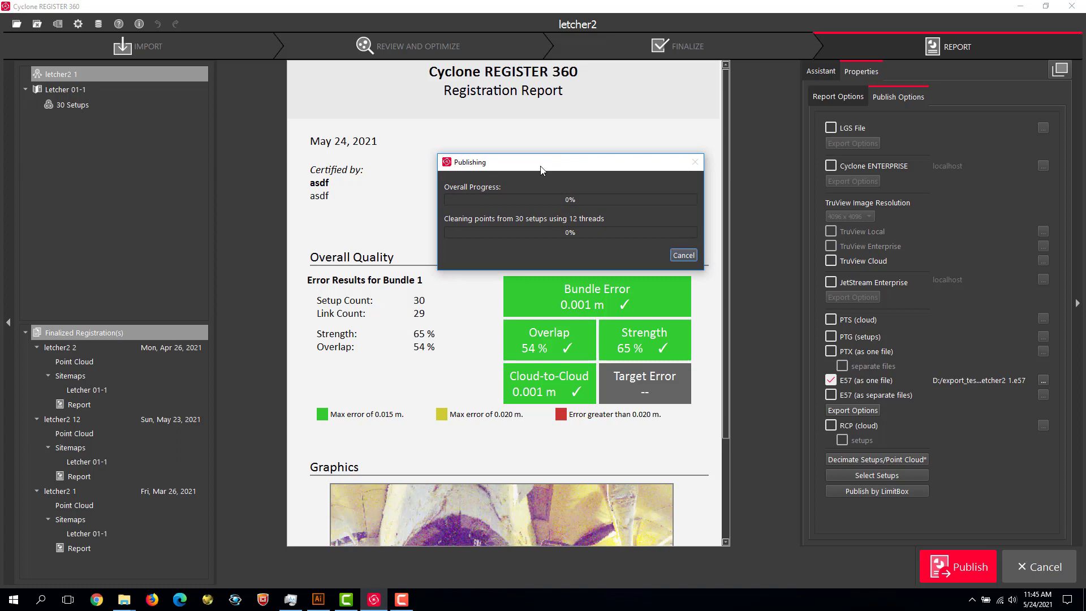